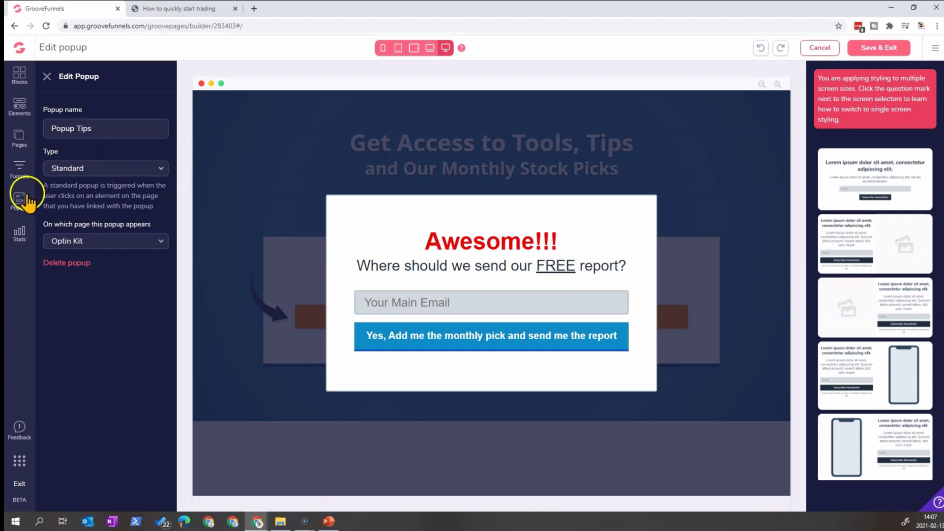
Close the Popup Tips editor and open the PopUp Exit Start TY popup for editing
{"action": "left_click", "coordinate": [48, 76]}
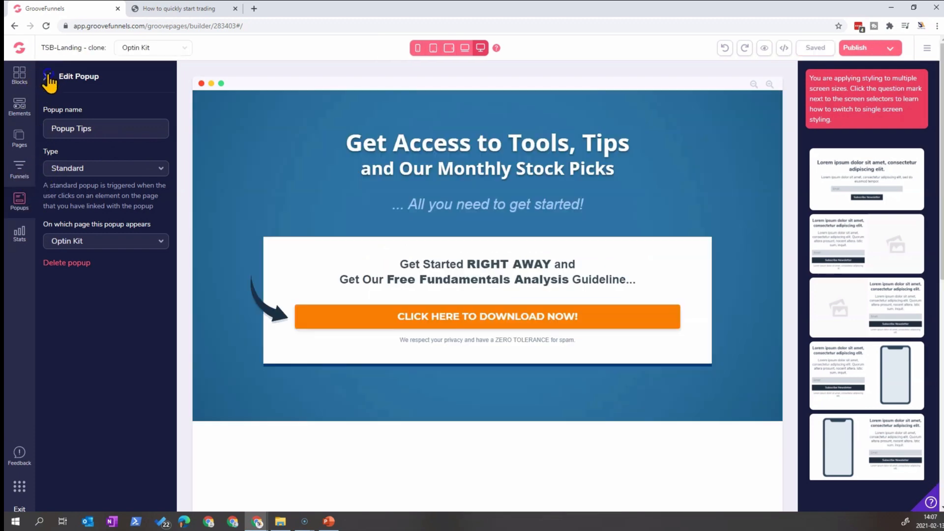
{"action": "left_click", "coordinate": [101, 172]}
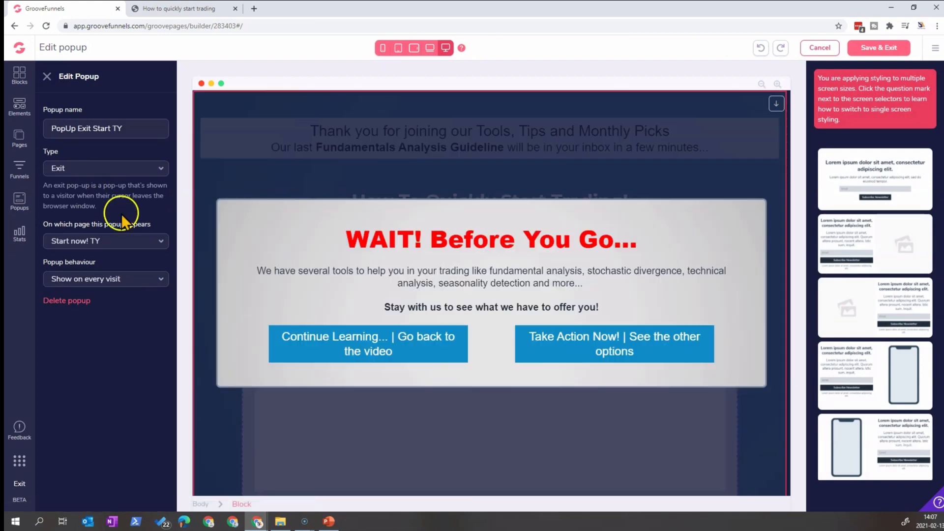
{"action": "left_click", "coordinate": [410, 307]}
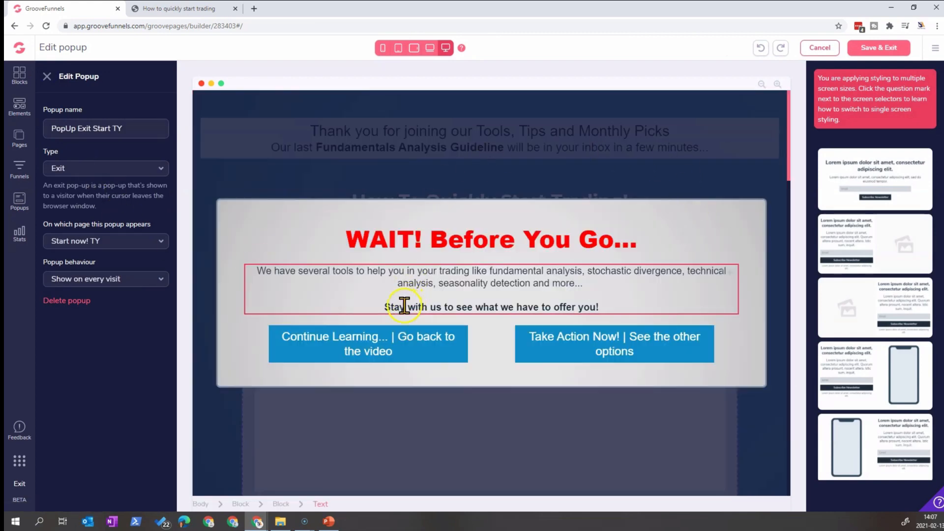
{"action": "left_click", "coordinate": [526, 269]}
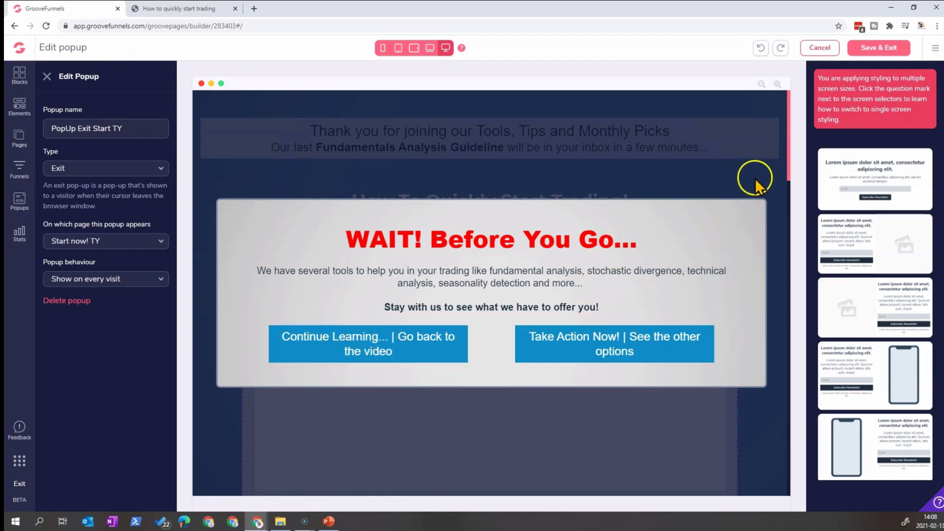
Reload the live start-trading-ty page, trigger its exit popup and dismiss it with the Continue Learning option
{"action": "left_click", "coordinate": [197, 10]}
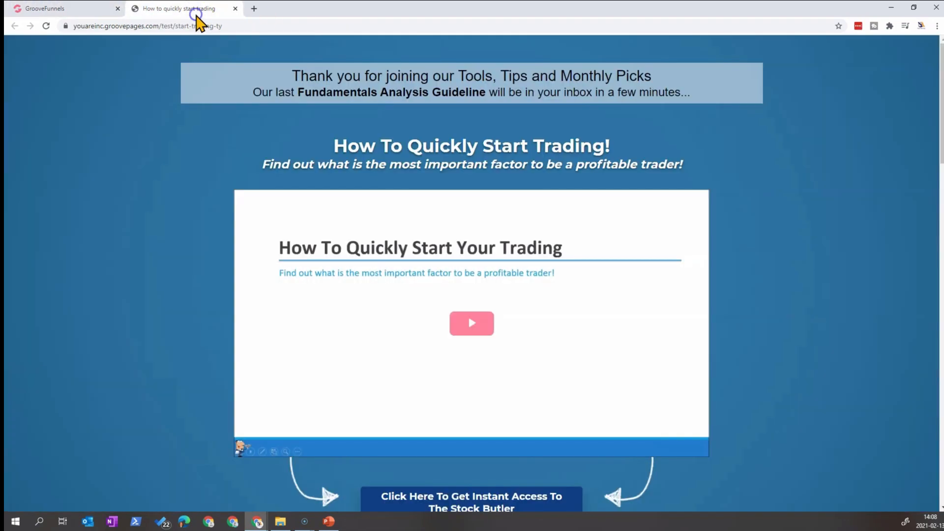
{"action": "left_click", "coordinate": [45, 26]}
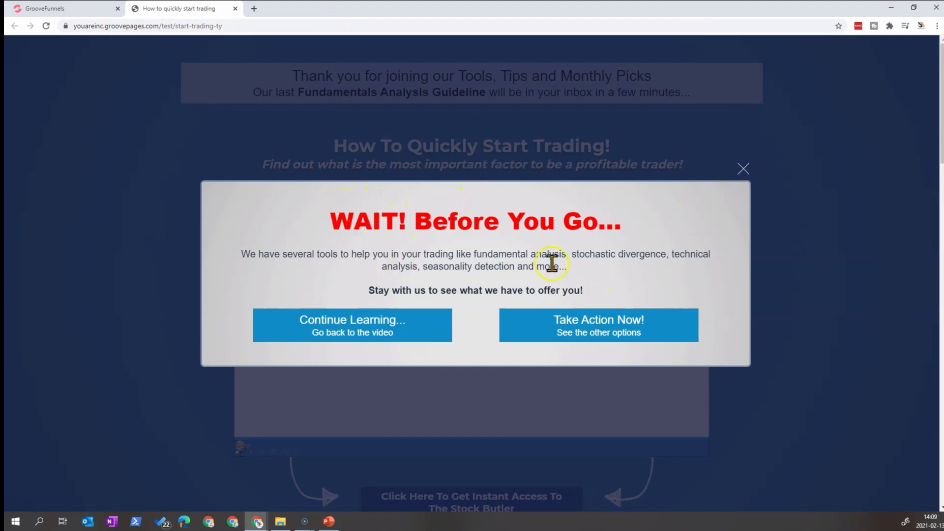
{"action": "left_click", "coordinate": [364, 330]}
Back in the popup editor, remove secondLineButton from the Continue Learning button's class attribute, leaving only gp-close-popup
{"action": "left_click", "coordinate": [67, 8]}
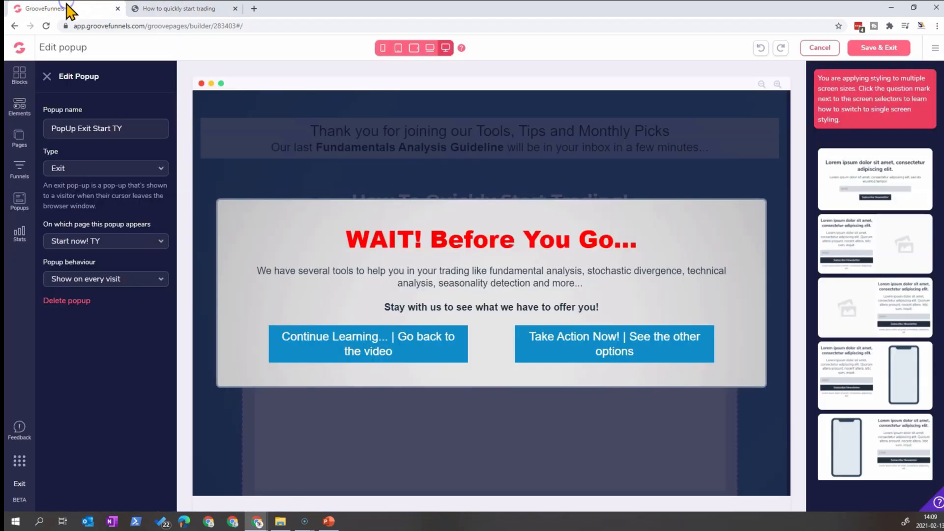
{"action": "left_click", "coordinate": [320, 286]}
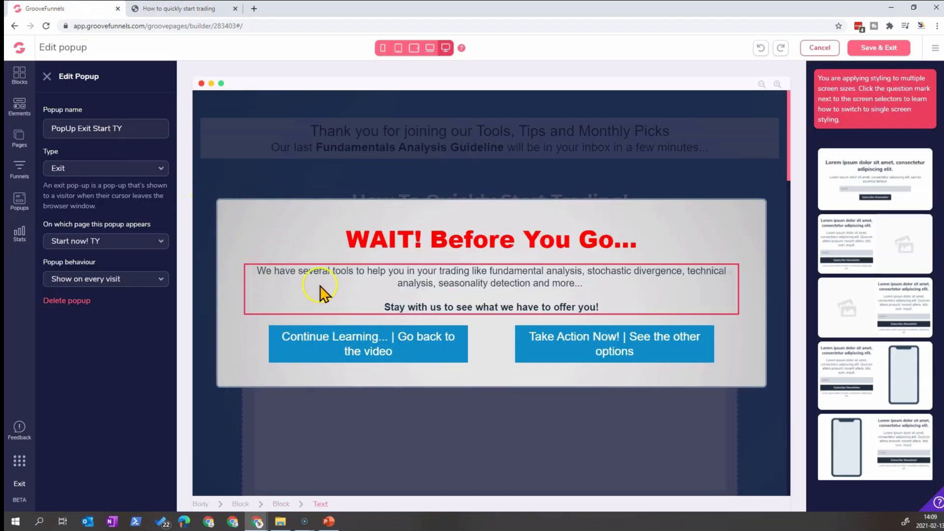
{"action": "left_click", "coordinate": [314, 353]}
{"action": "left_click", "coordinate": [315, 346]}
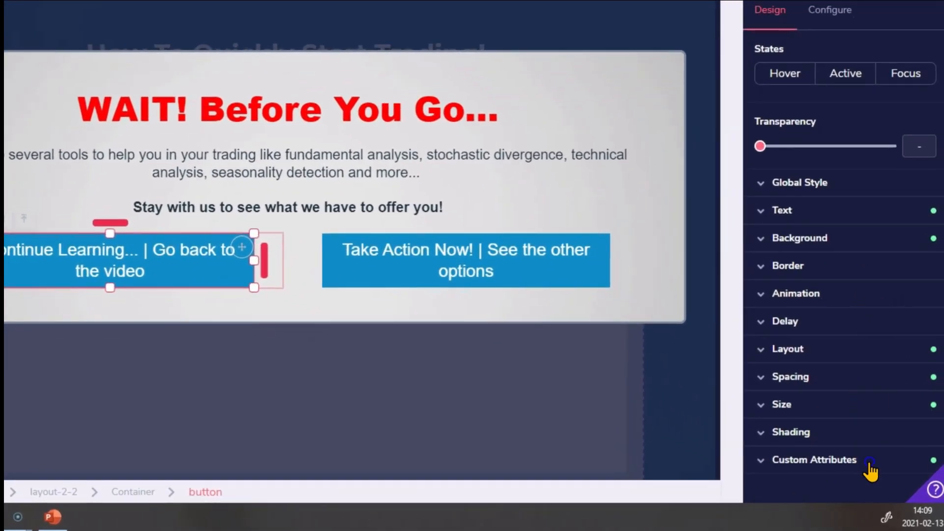
{"action": "left_click", "coordinate": [869, 464]}
{"action": "scroll", "coordinate": [865, 374], "scroll_direction": "down", "scroll_amount": 3}
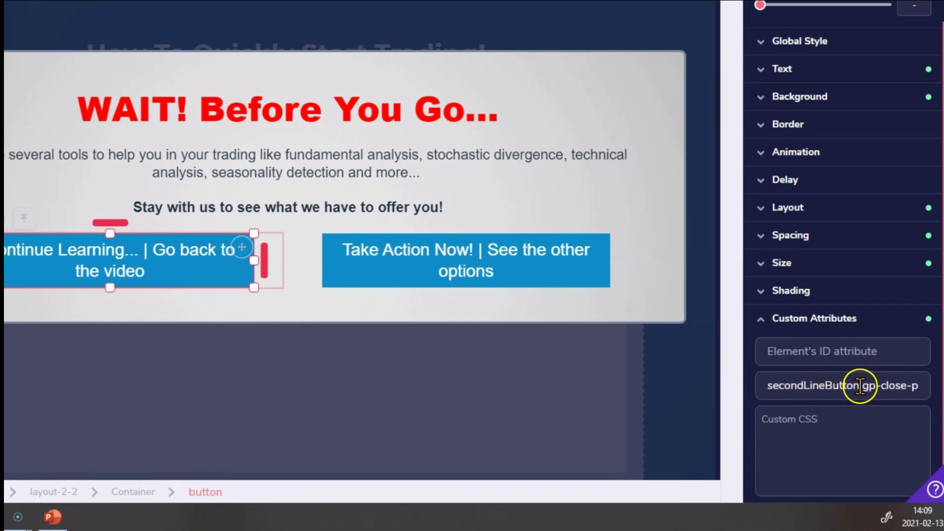
{"action": "left_click_drag", "start_coordinate": [858, 386], "coordinate": [660, 393]}
{"action": "key", "text": "BackSpace"}
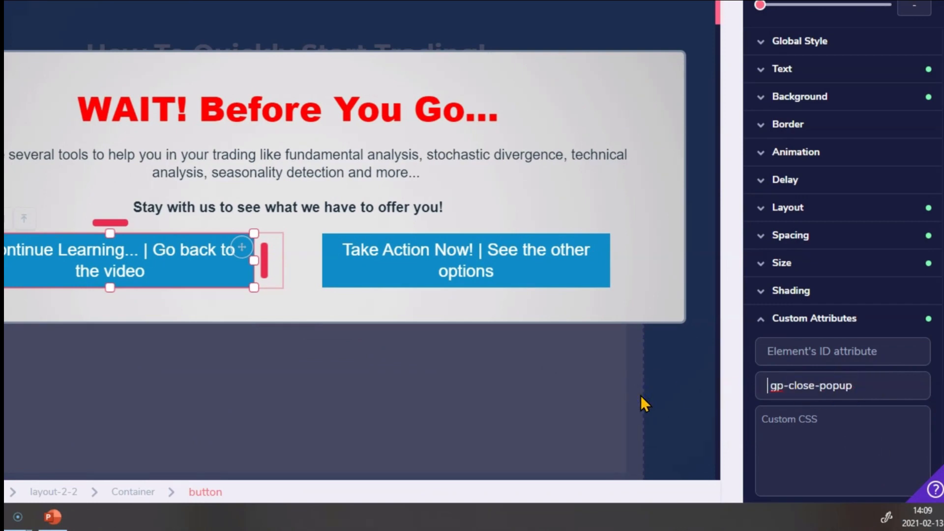
Copy, clear and re-paste gp-close-popup as the Continue Learning button's class, and discard the popup edits
{"action": "left_click_drag", "start_coordinate": [866, 392], "coordinate": [744, 394]}
{"action": "key", "text": "ctrl+c"}
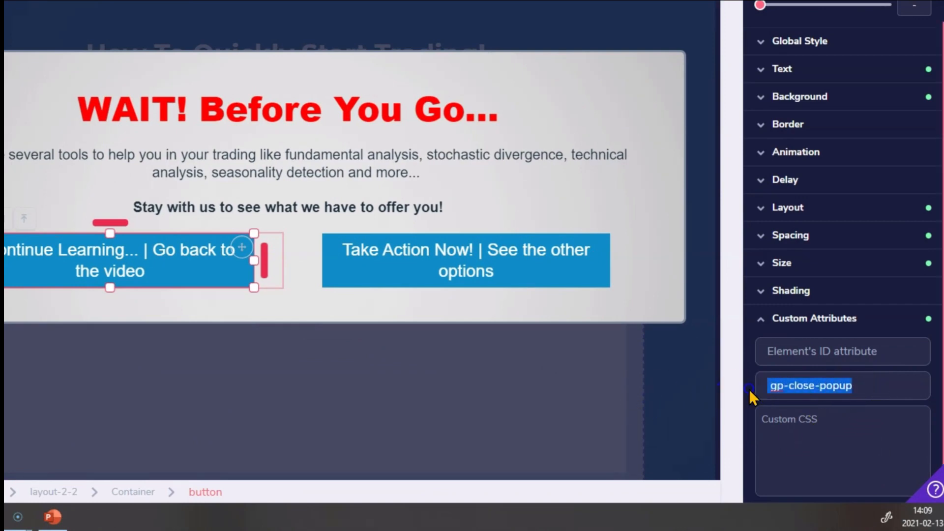
{"action": "left_click", "coordinate": [881, 385]}
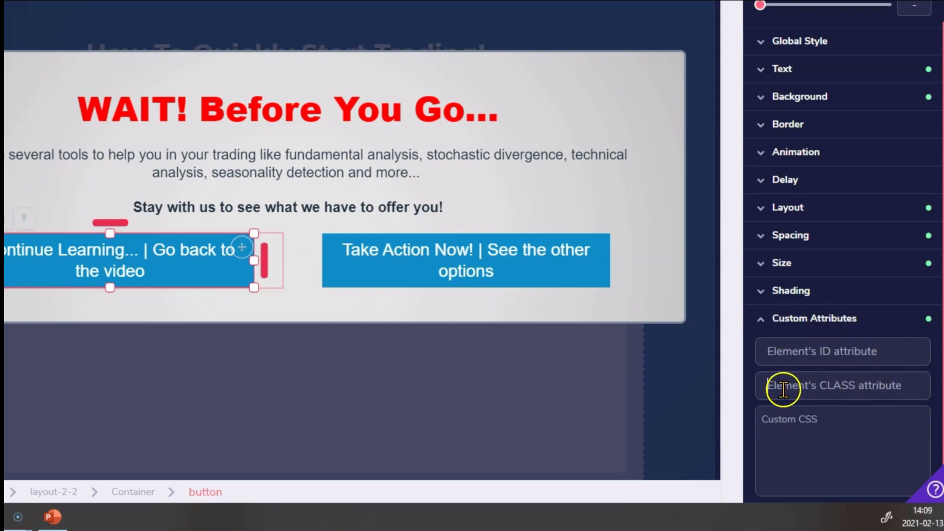
{"action": "left_click", "coordinate": [784, 386]}
{"action": "key", "text": "ctrl+v"}
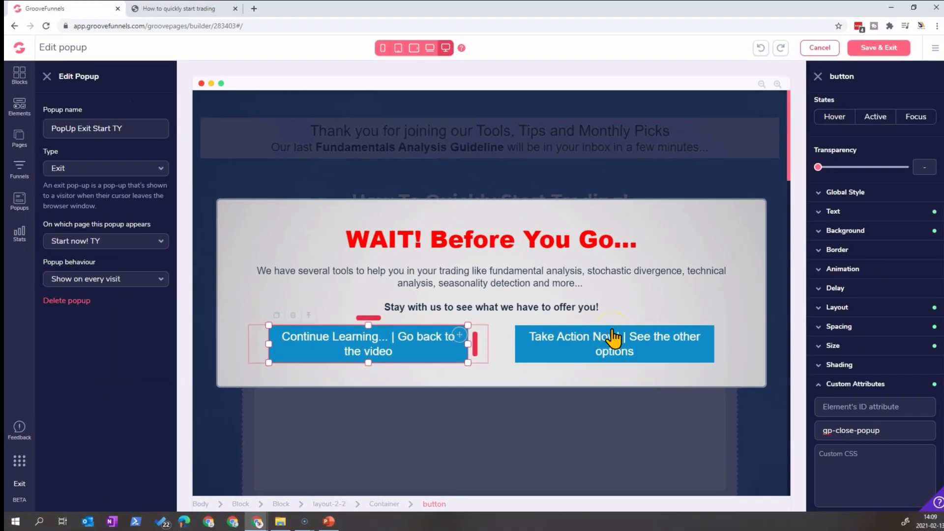
{"action": "left_click", "coordinate": [619, 336]}
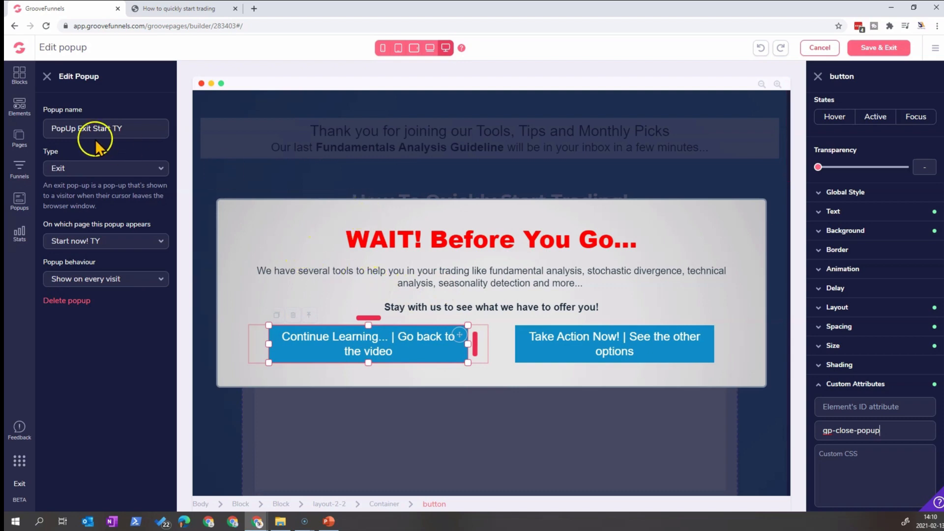
{"action": "left_click", "coordinate": [830, 52]}
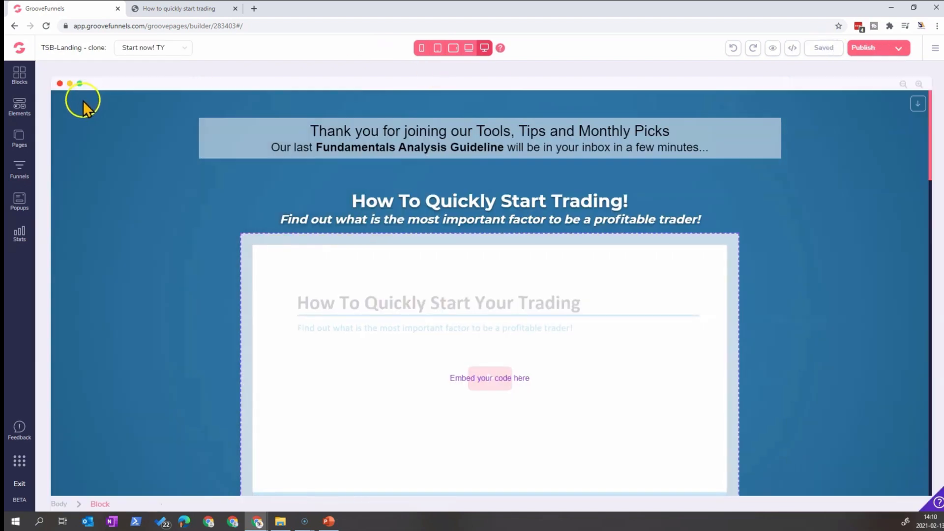
Open the page settings of Start now! TY and examine the Custom CSS and code include fields
{"action": "left_click", "coordinate": [22, 140]}
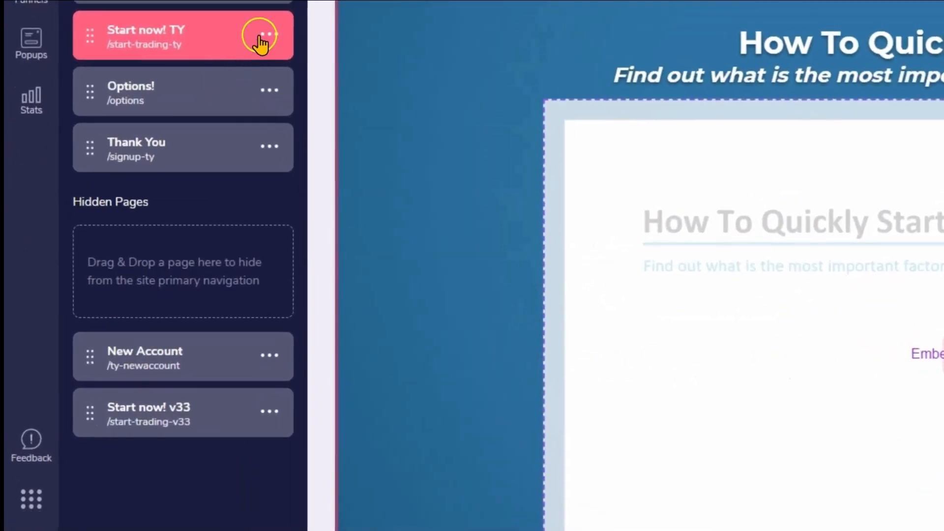
{"action": "left_click", "coordinate": [153, 195]}
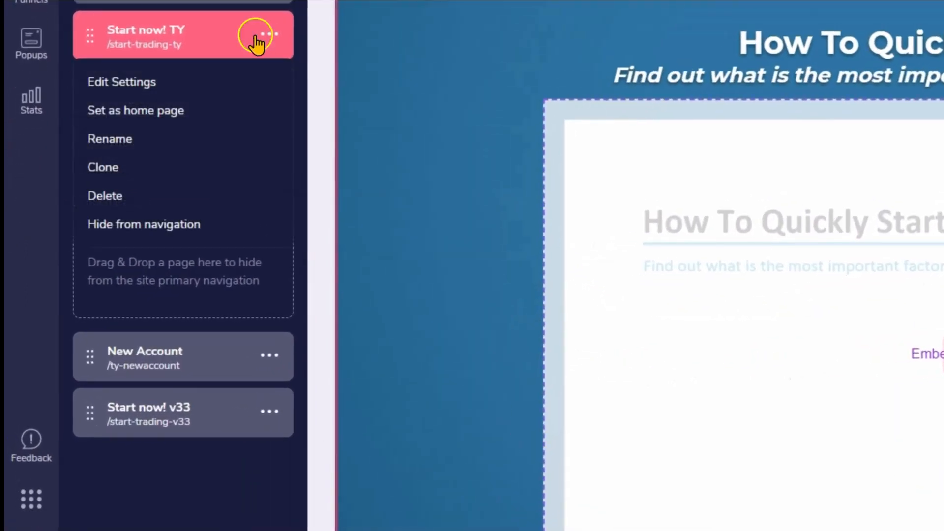
{"action": "left_click", "coordinate": [132, 89]}
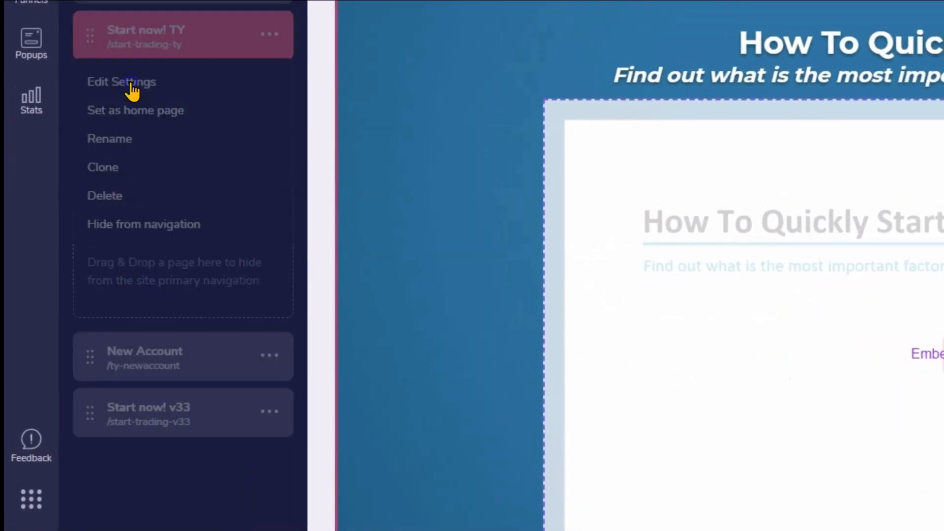
{"action": "scroll", "coordinate": [143, 231], "scroll_direction": "down", "scroll_amount": 5}
{"action": "scroll", "coordinate": [146, 230], "scroll_direction": "down", "scroll_amount": 2}
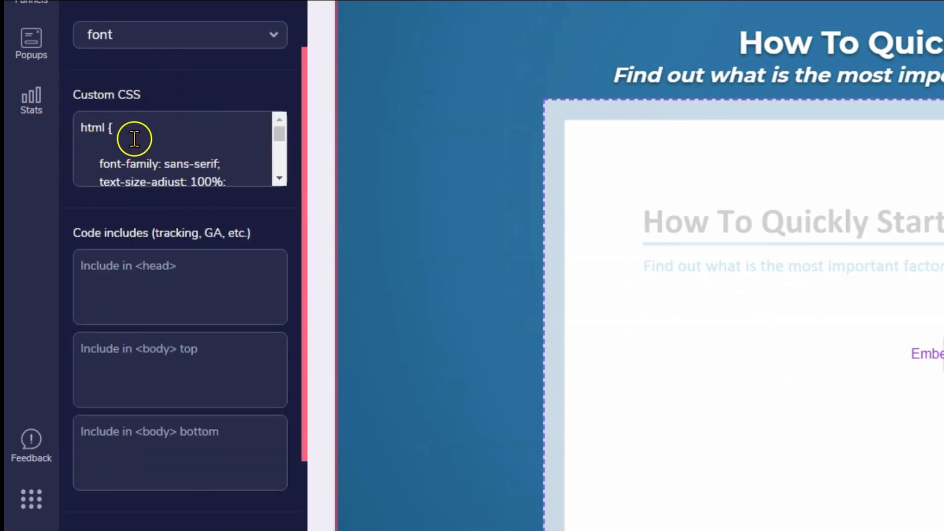
{"action": "scroll", "coordinate": [130, 157], "scroll_direction": "down", "scroll_amount": 3}
{"action": "scroll", "coordinate": [139, 442], "scroll_direction": "down", "scroll_amount": 2}
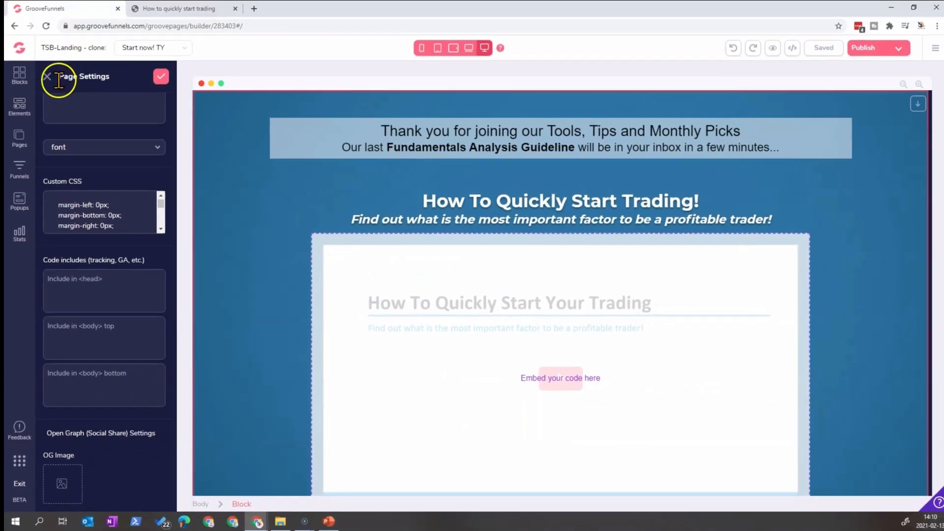
{"action": "left_click", "coordinate": [45, 80]}
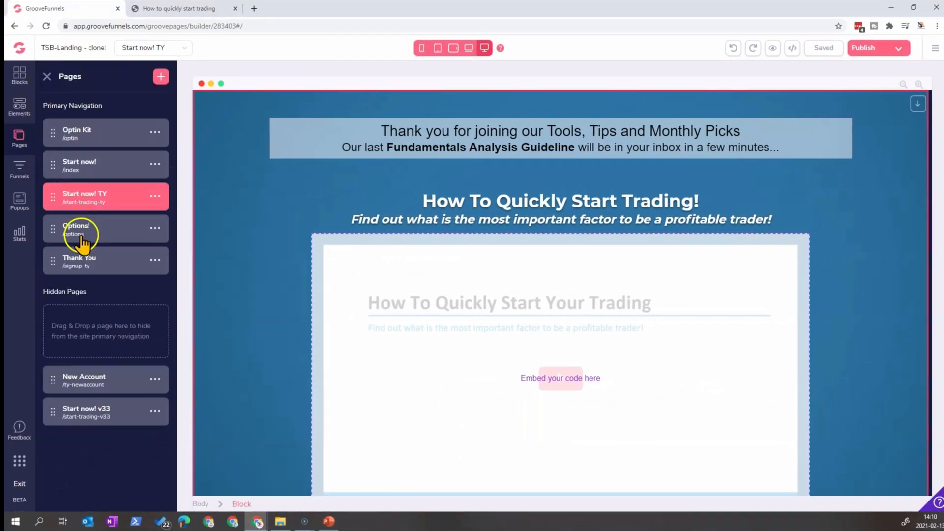
Open the site settings and examine the .secondLineButtonStyle rule in the Custom CSS
{"action": "left_click", "coordinate": [27, 201]}
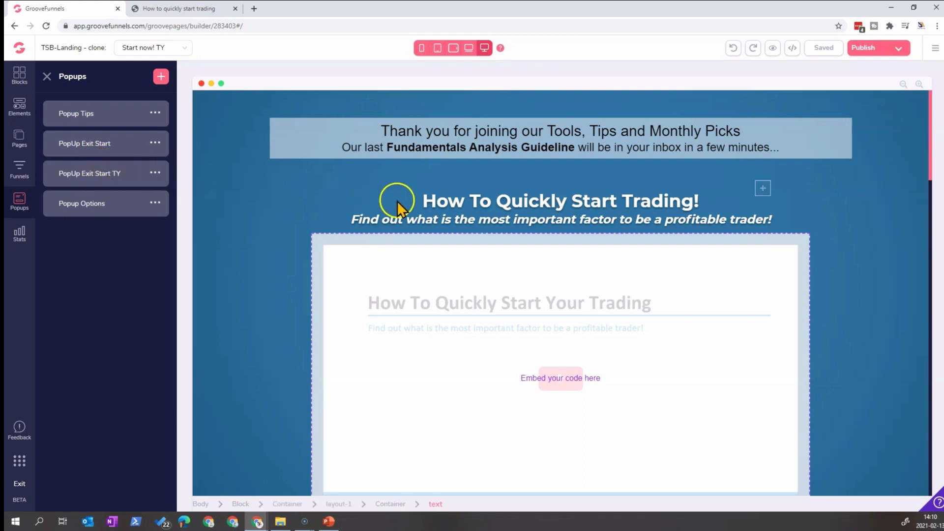
{"action": "left_click", "coordinate": [934, 48]}
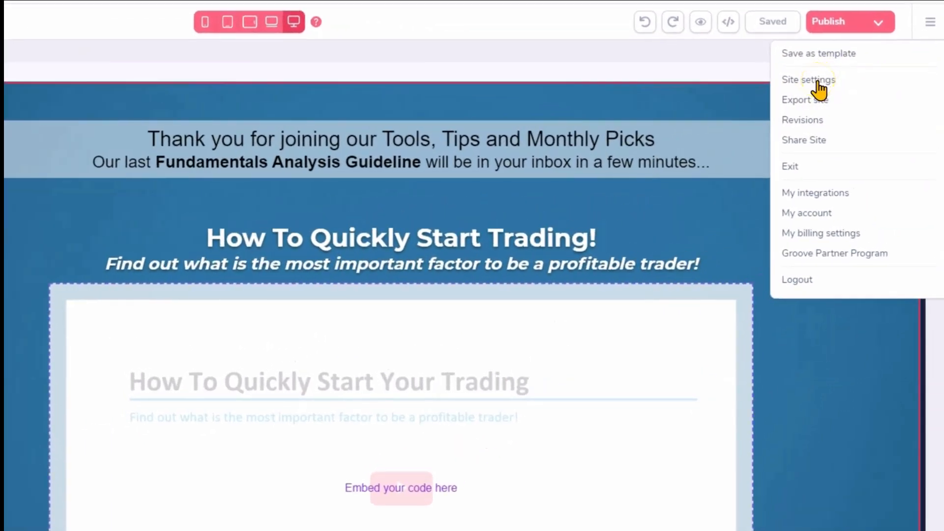
{"action": "left_click", "coordinate": [817, 81]}
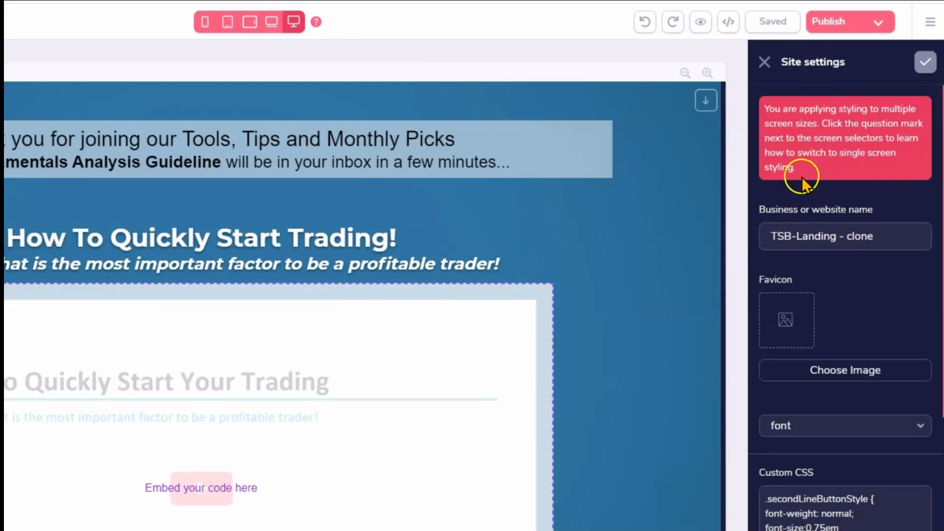
{"action": "scroll", "coordinate": [807, 314], "scroll_direction": "down", "scroll_amount": 3}
{"action": "scroll", "coordinate": [806, 313], "scroll_direction": "down", "scroll_amount": 2}
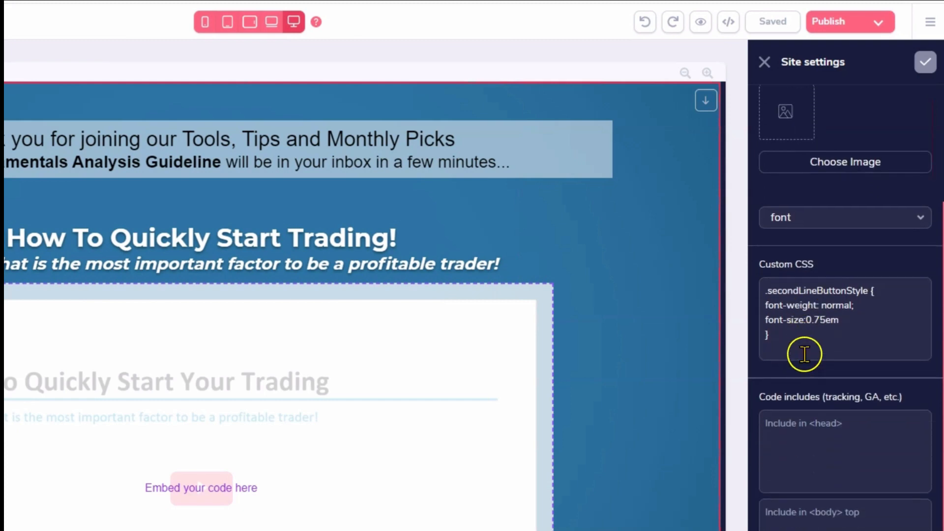
{"action": "left_click_drag", "start_coordinate": [796, 338], "coordinate": [770, 270]}
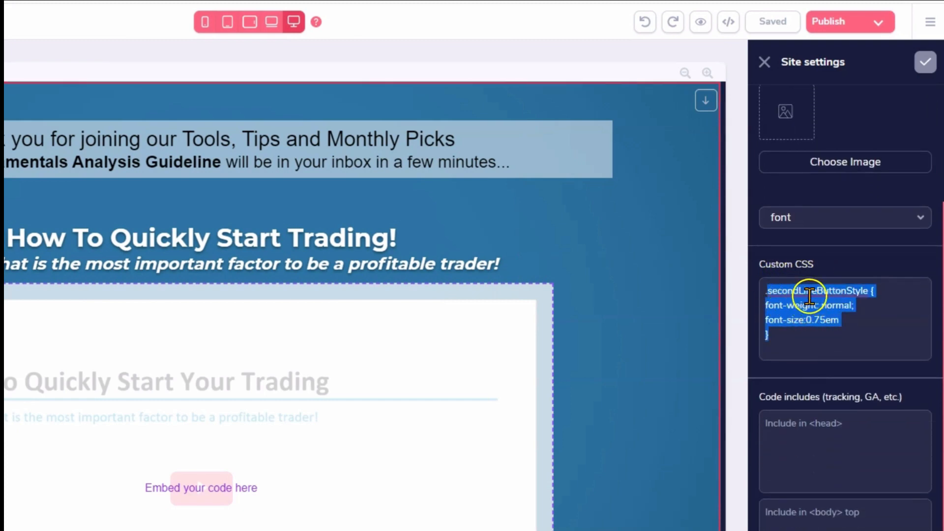
{"action": "scroll", "coordinate": [767, 466], "scroll_direction": "down", "scroll_amount": 3}
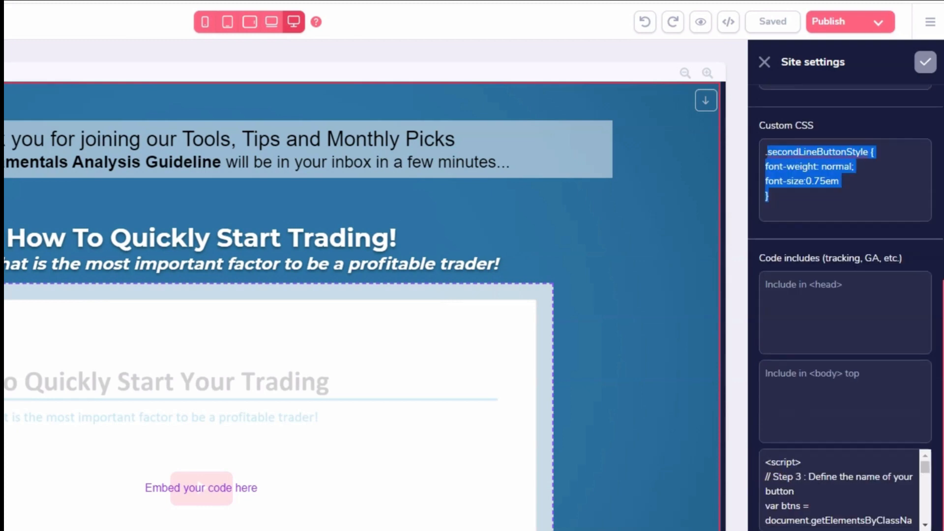
Clear the site's <body> bottom script and paste it back, closing the site settings without applying changes
{"action": "left_click_drag", "start_coordinate": [764, 461], "coordinate": [824, 530]}
{"action": "key", "text": "BackSpace"}
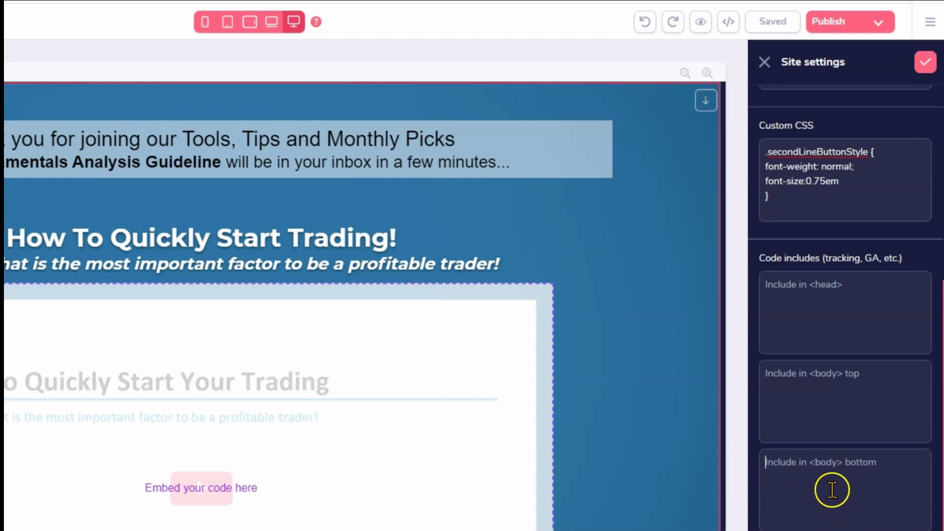
{"action": "key", "text": "ctrl+v"}
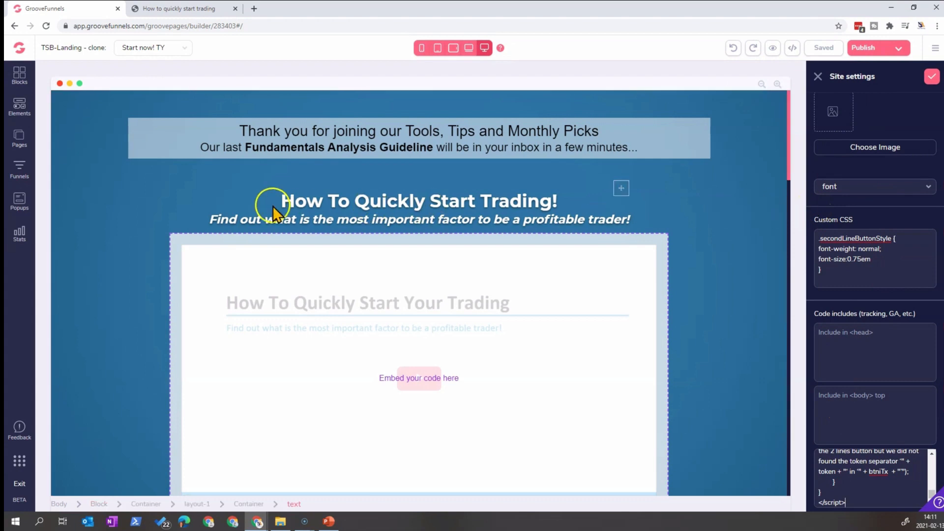
{"action": "left_click", "coordinate": [818, 77]}
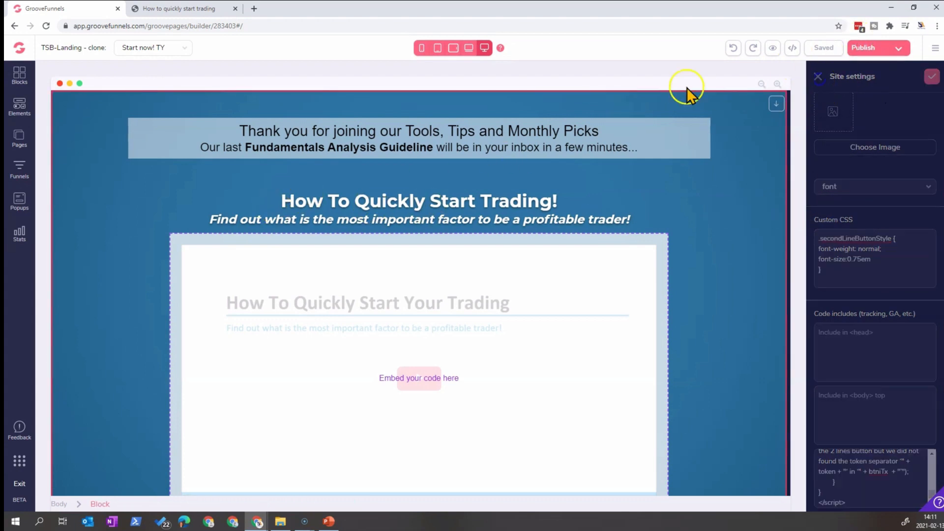
Open the list of the site's pages
{"action": "left_click", "coordinate": [19, 140]}
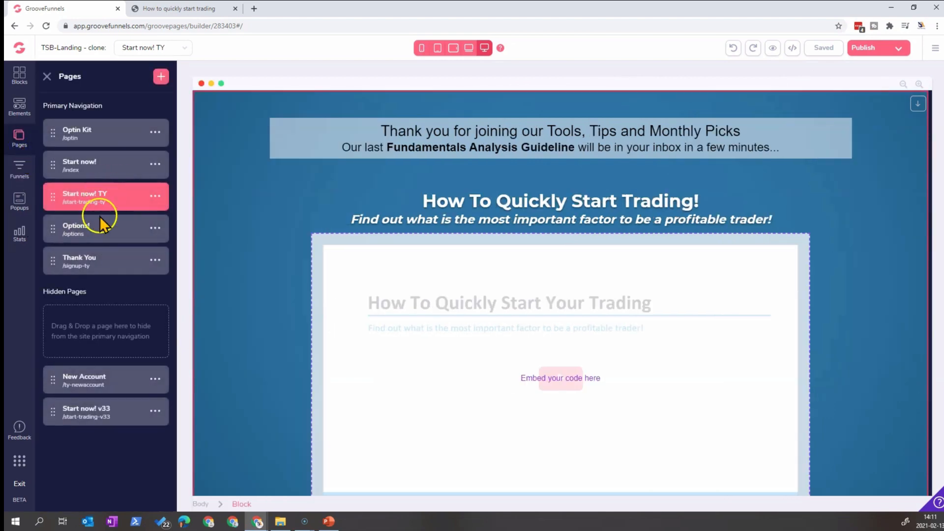